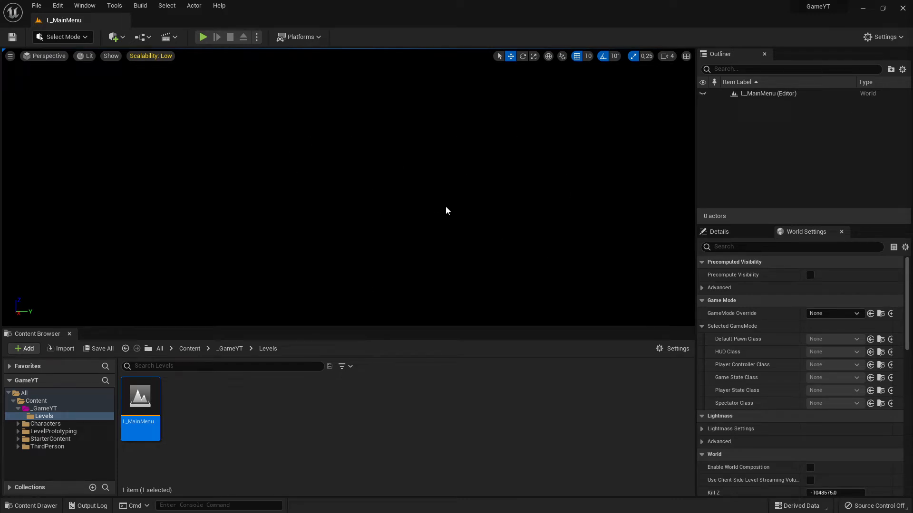
Step: Create a folder named GameMode inside the _GameYT folder
mouse_move(468, 202)
right_down()
mouse_move(477, 203)
mouse_move(469, 203)
right_up()
click(51, 408)
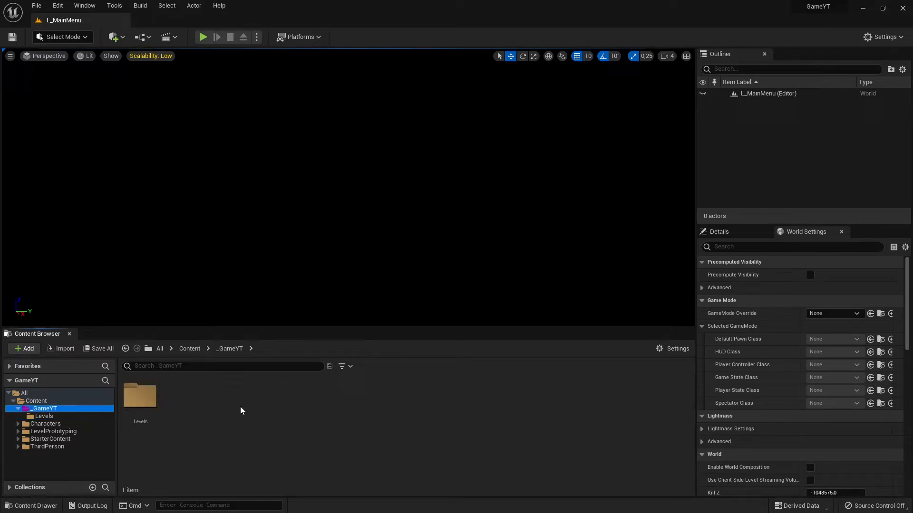
right_click(228, 405)
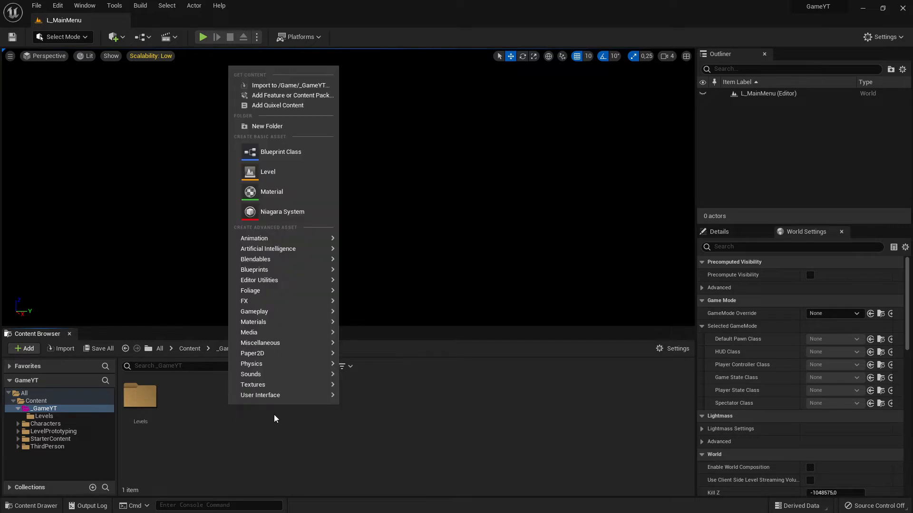
click(285, 126)
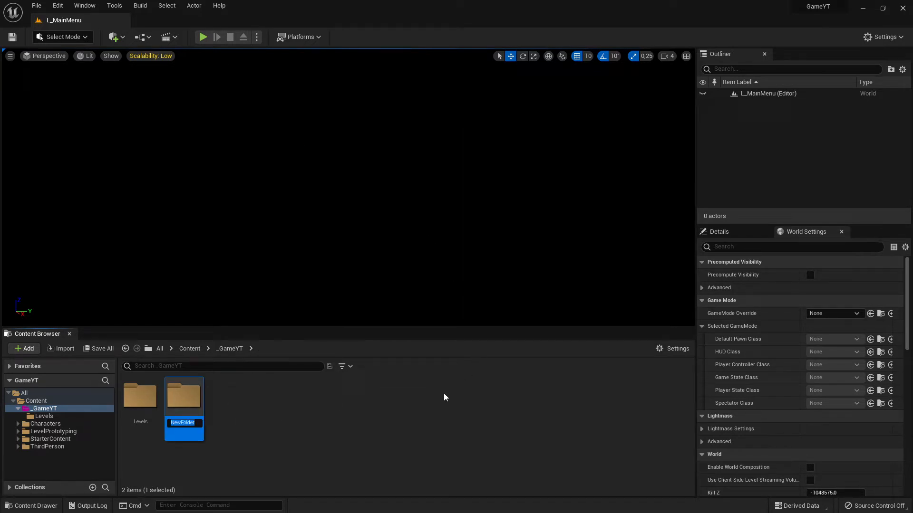
text(GameMode)
key(Return)
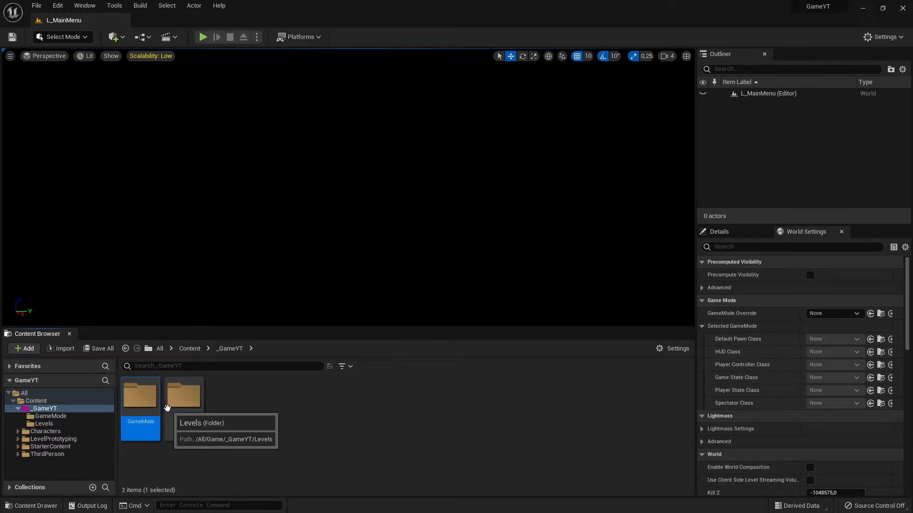
Step: Create a blueprint class inside the GameMode folder with Game Mode Base as its parent class
double_click(152, 409)
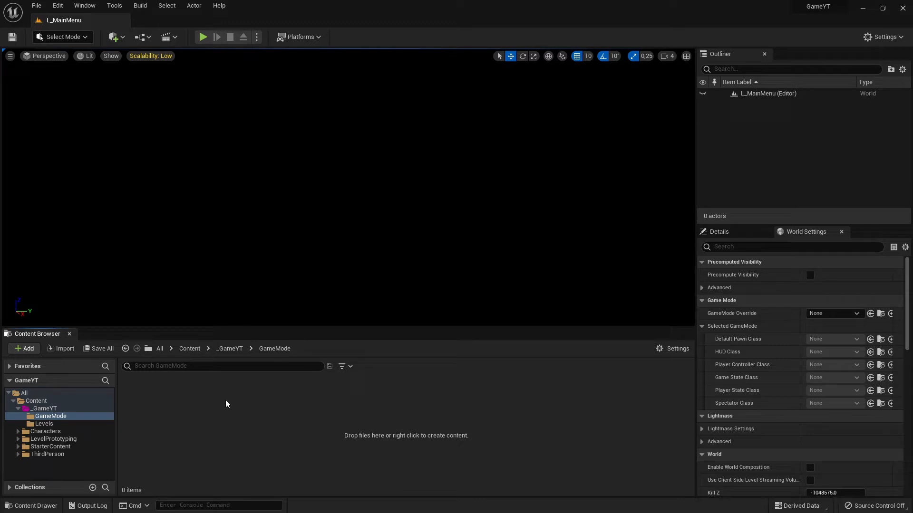
right_click(203, 410)
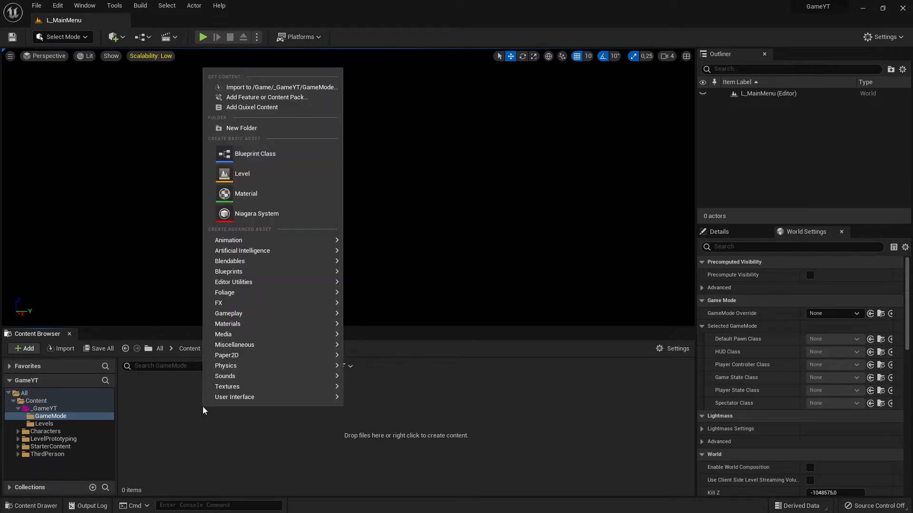
click(275, 155)
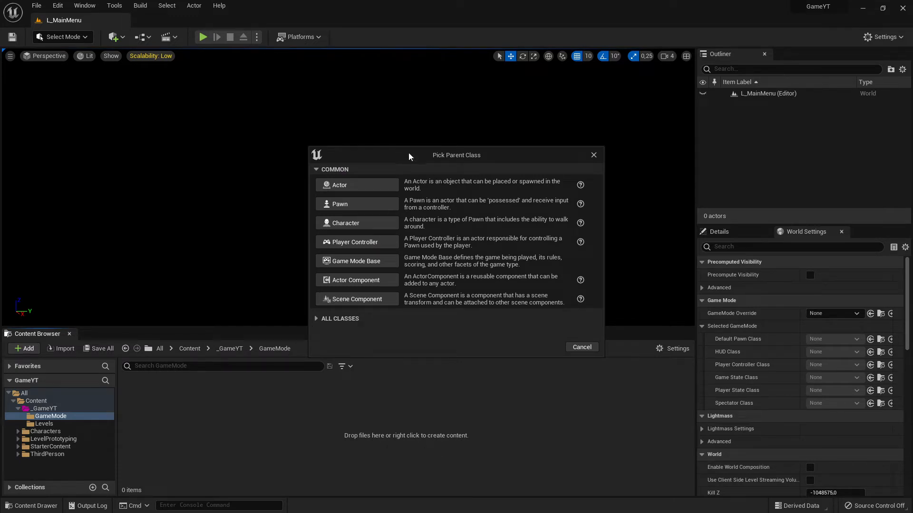
drag(409, 152, 411, 121)
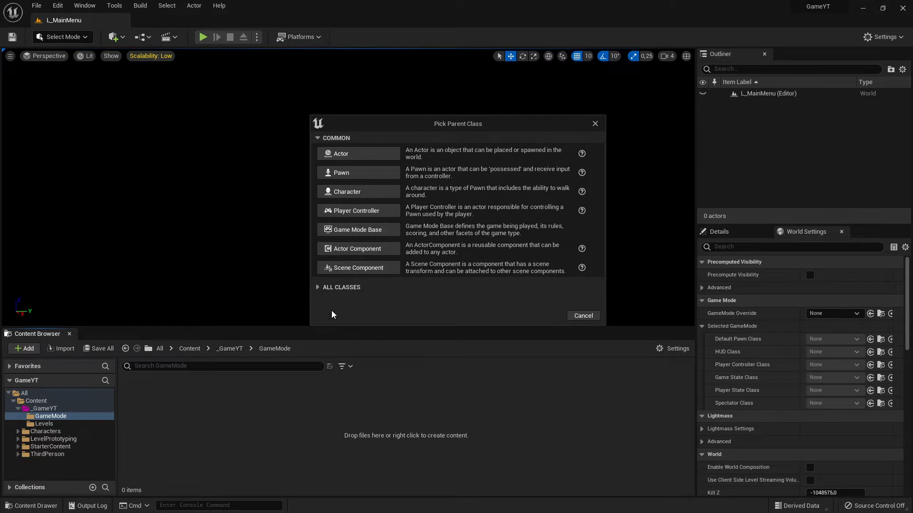
click(320, 288)
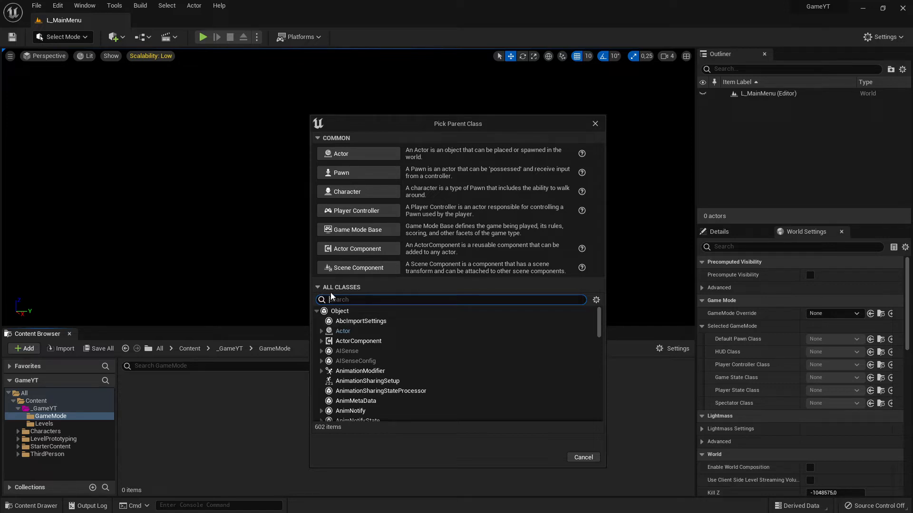
scroll(380, 364, down, 3)
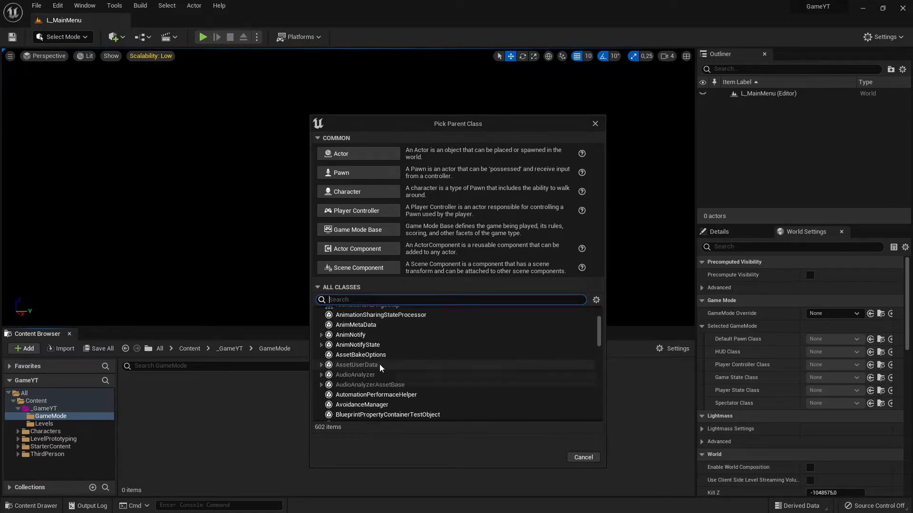
scroll(408, 369, up, 3)
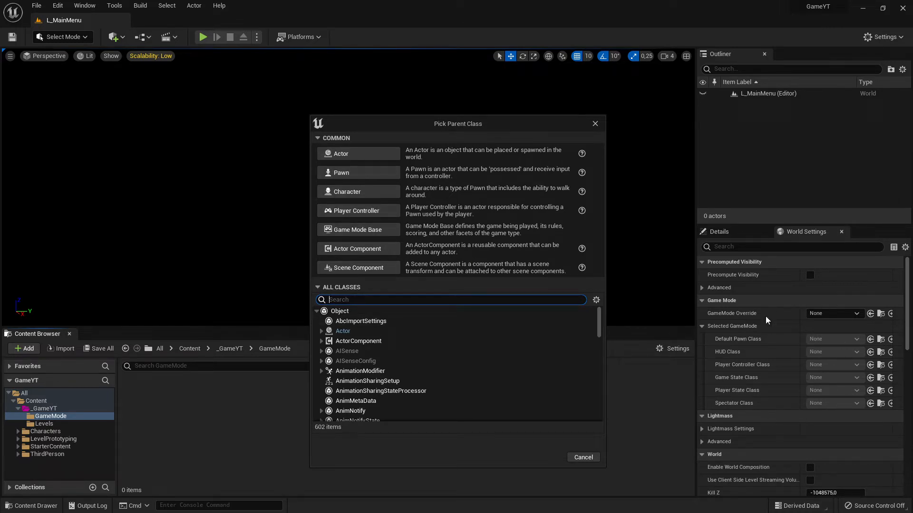
click(355, 230)
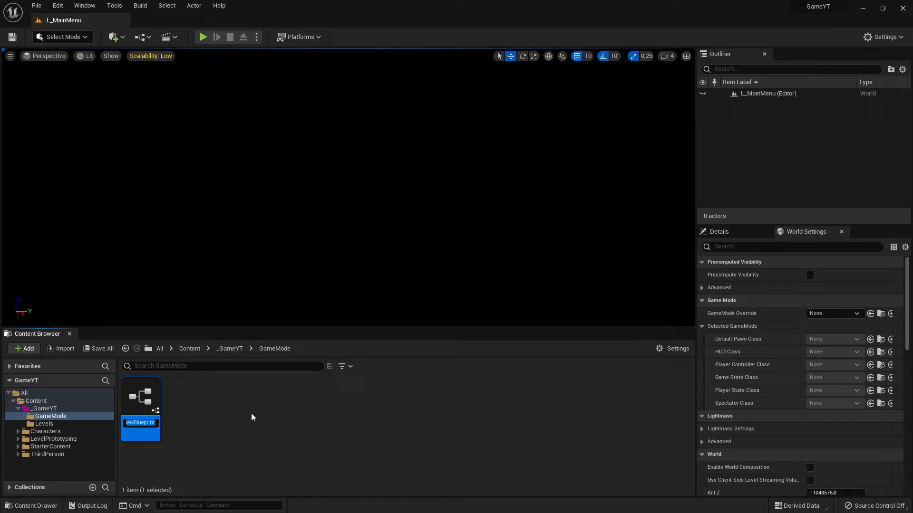
Step: Name the new game mode blueprint GM_MainMenu
text(G)
text(M)
text(_MainMen)
text(u)
key(Return)
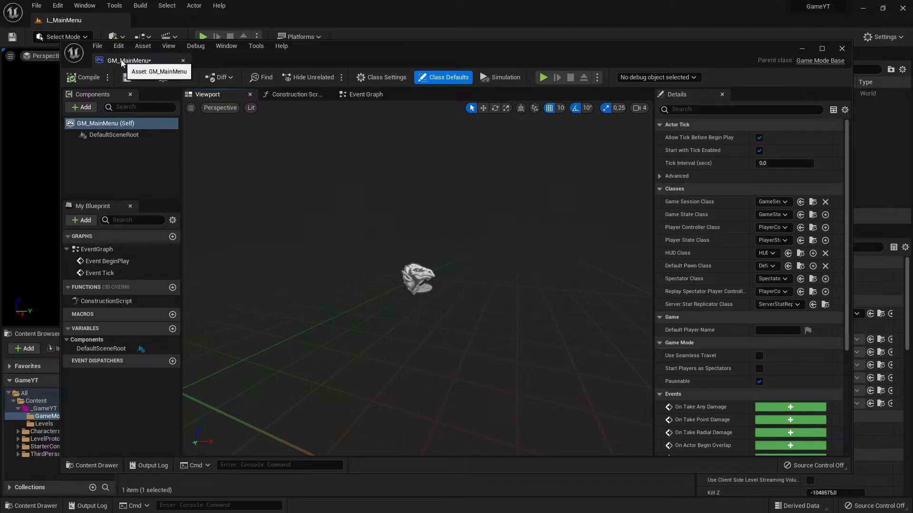
Step: Dock the GM_MainMenu blueprint editor beside the L_MainMenu level, and compile and save the blueprint
drag(122, 61, 173, 25)
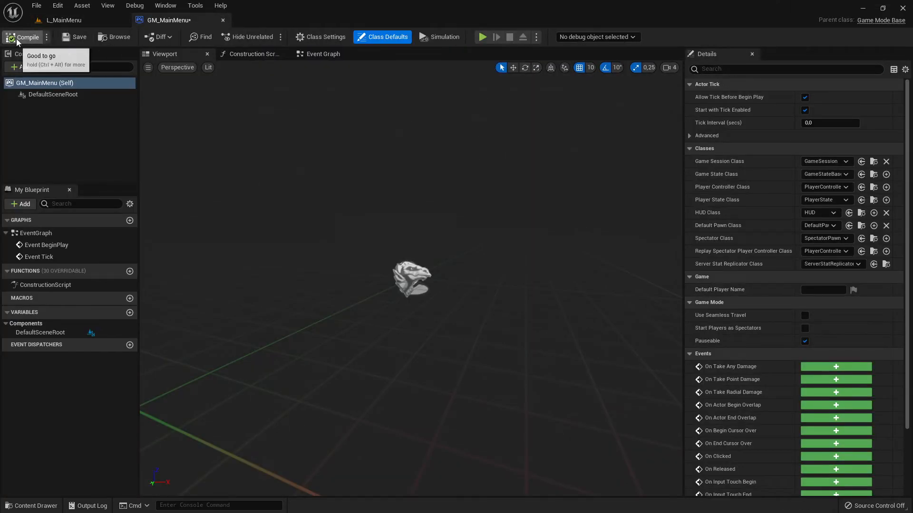
click(19, 38)
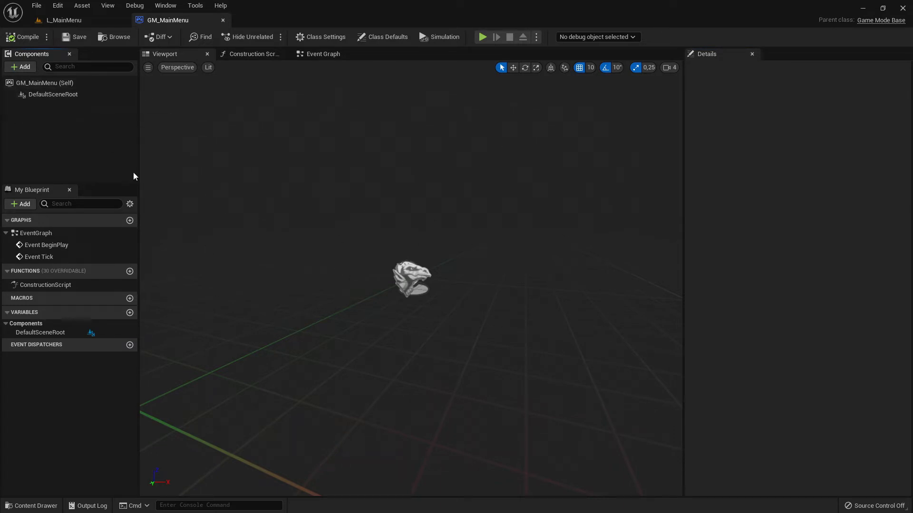
Step: Examine GM_MainMenu's viewport and event graph, including the default Event BeginPlay and Event Tick nodes
click(160, 54)
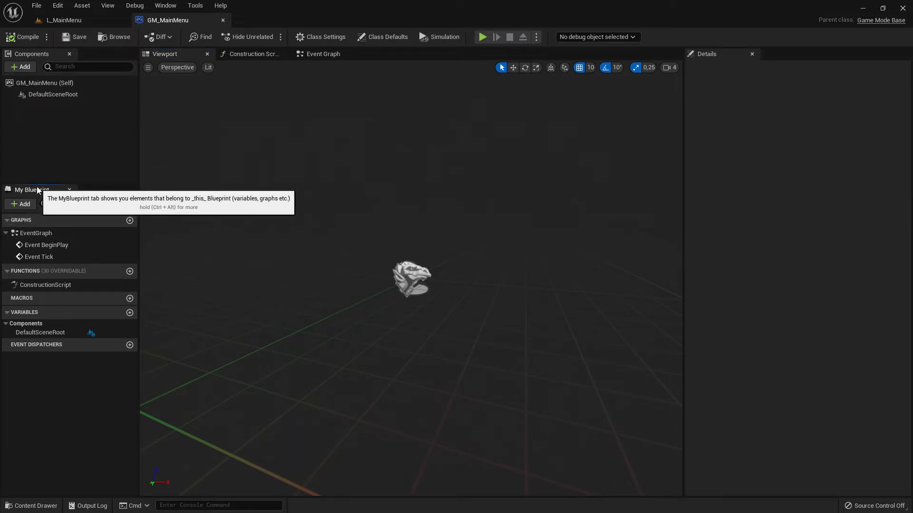
click(326, 55)
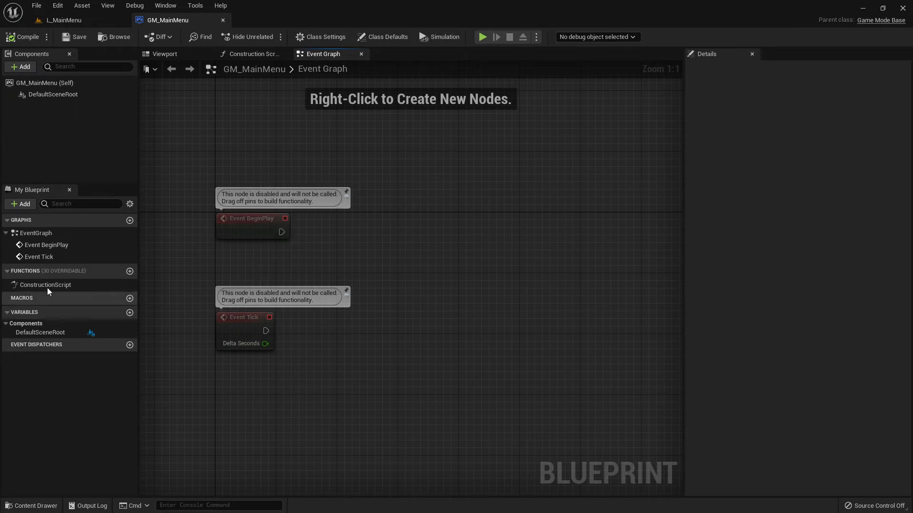
click(64, 247)
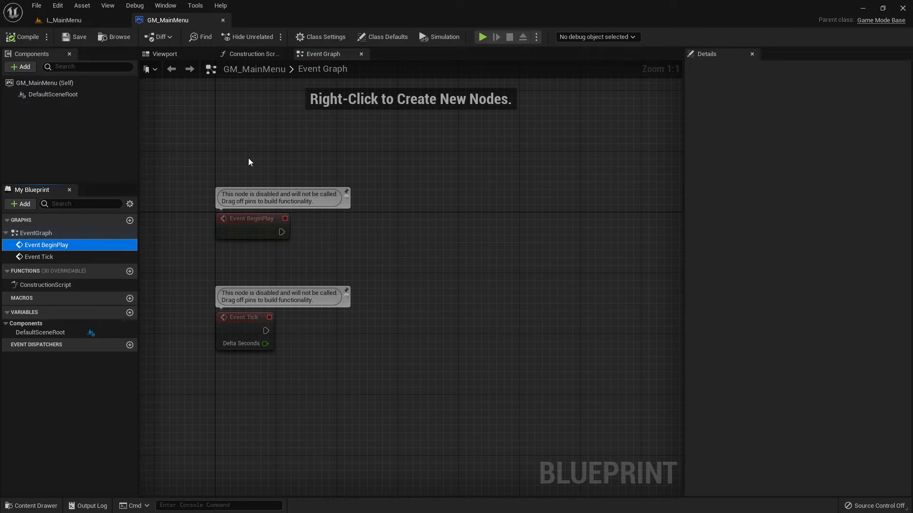
click(72, 257)
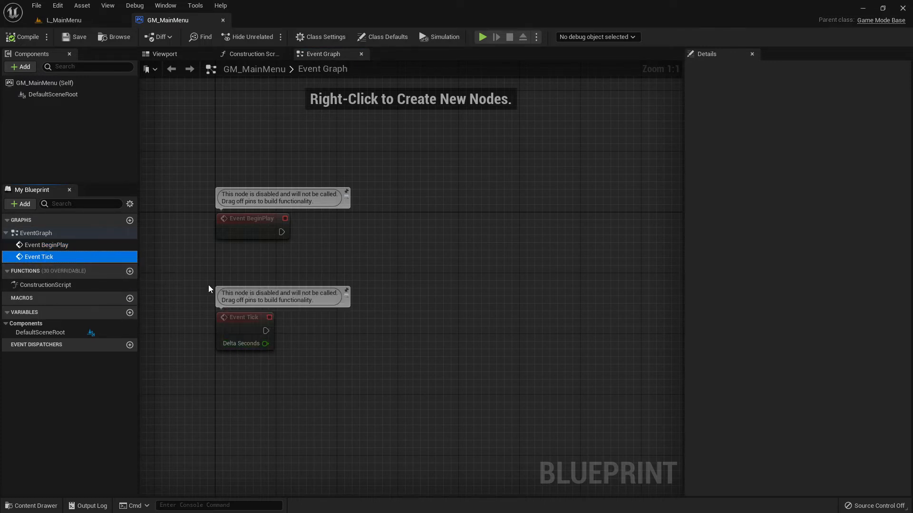
key(Up)
drag(194, 179, 366, 269)
drag(187, 172, 388, 377)
click(390, 268)
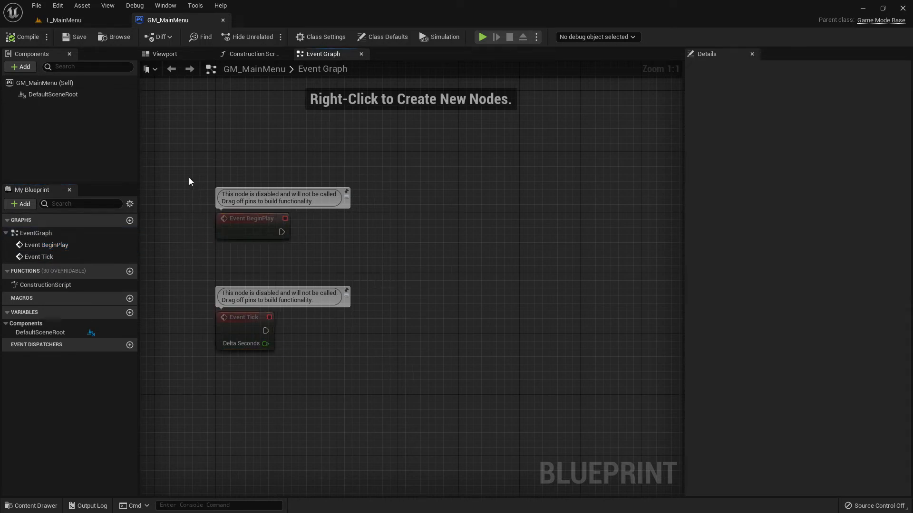
drag(189, 181, 362, 373)
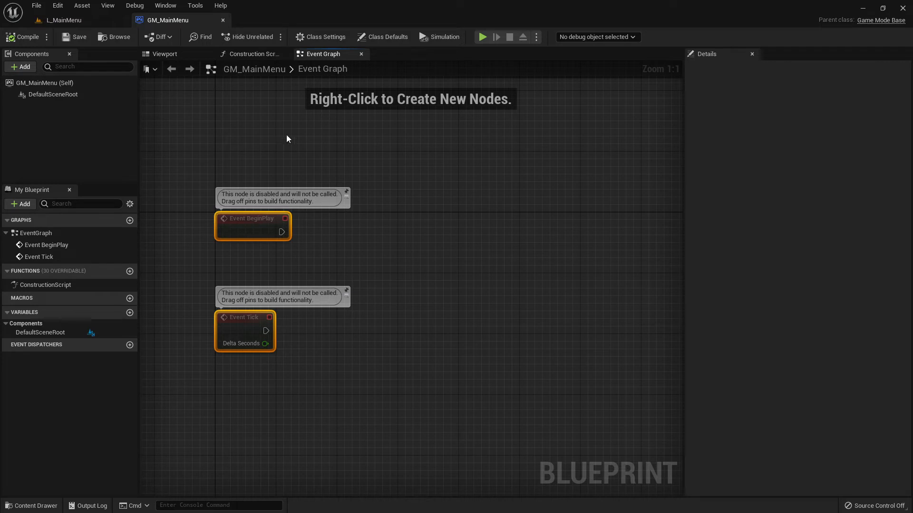
click(167, 53)
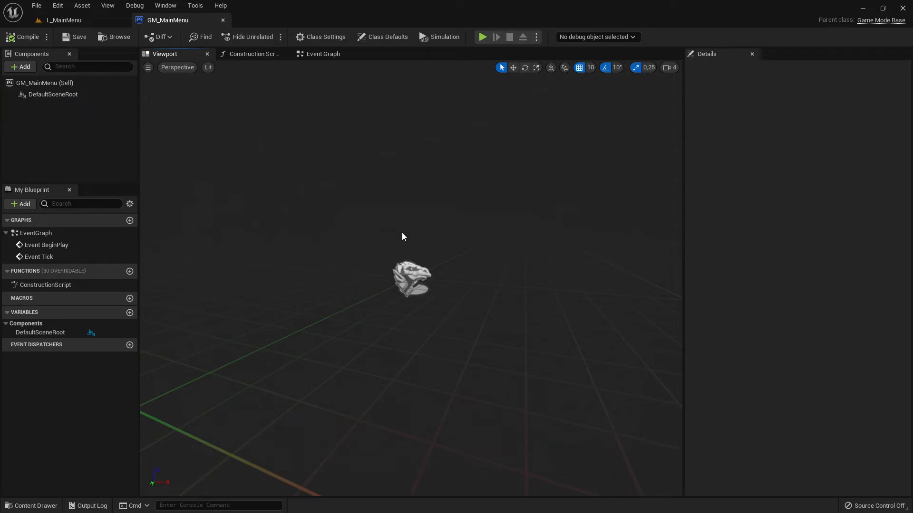
click(317, 55)
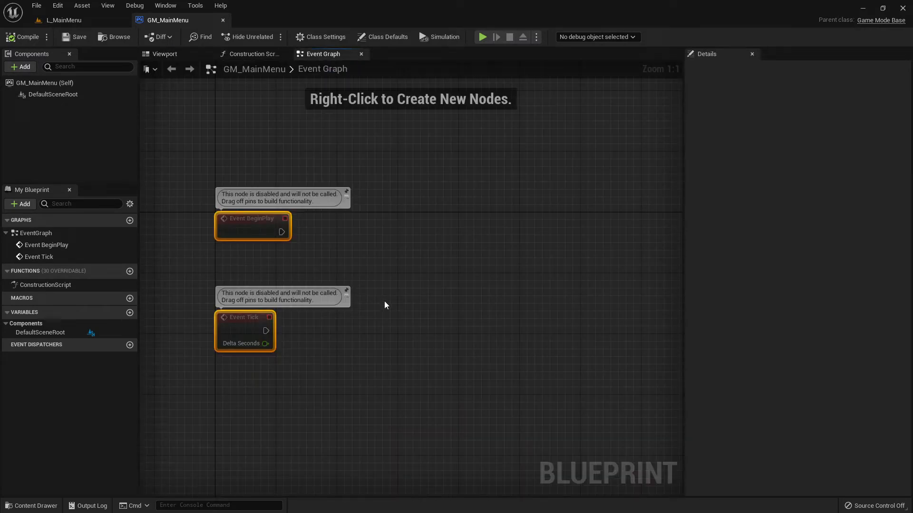
Step: Delete the Event Tick node from GM_MainMenu's event graph, keeping Event BeginPlay, and compile and save the blueprint
drag(239, 173, 316, 380)
click(240, 323)
key(Delete)
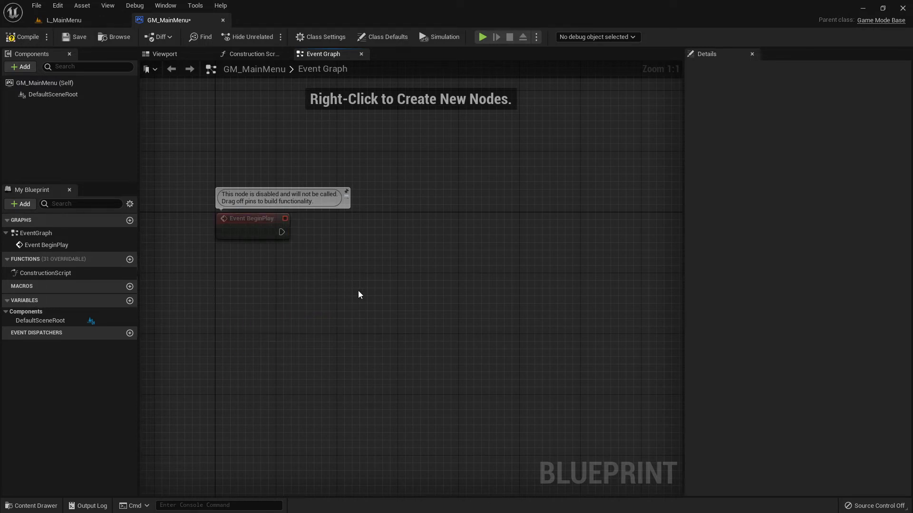
click(231, 218)
right_drag(336, 290, 349, 233)
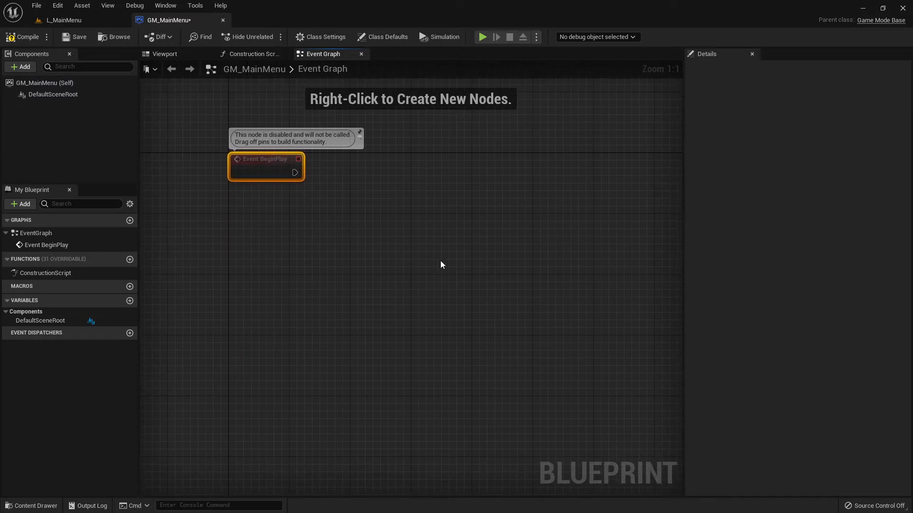
click(38, 43)
Step: Locate the GM_MainMenu asset in the Content Browser, and return to its blueprint editor
click(116, 36)
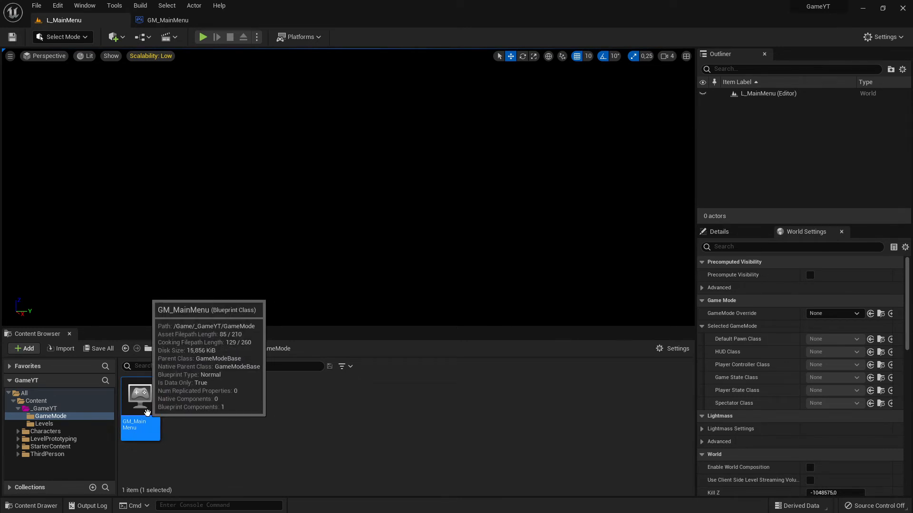
click(155, 20)
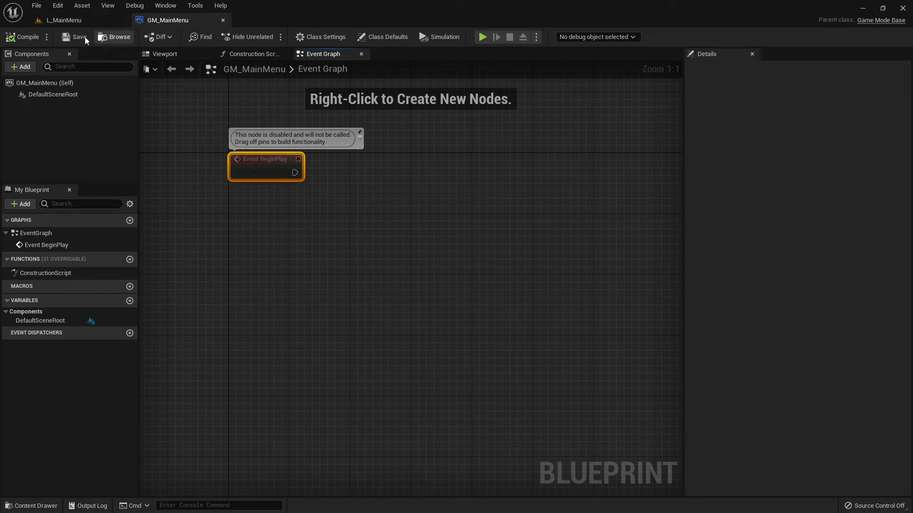
Step: Play-test the L_MainMenu level in the editor and stop the session
click(63, 20)
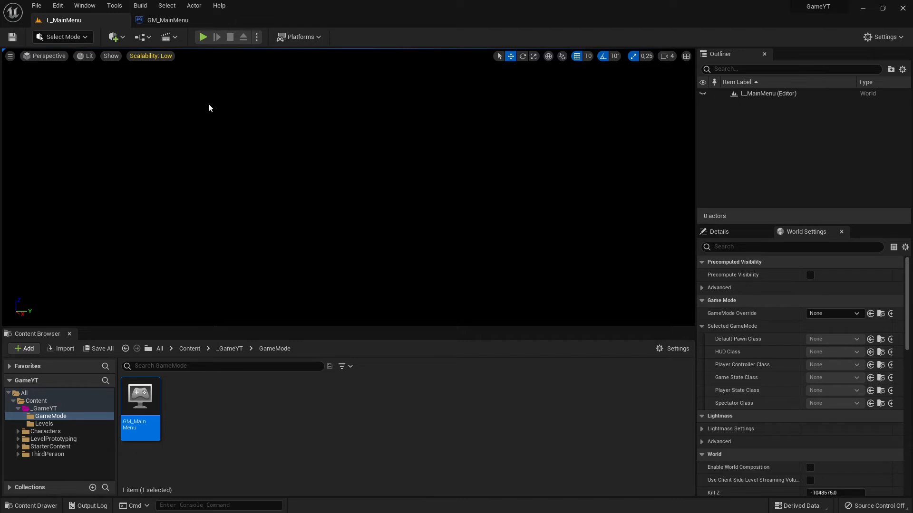
click(202, 38)
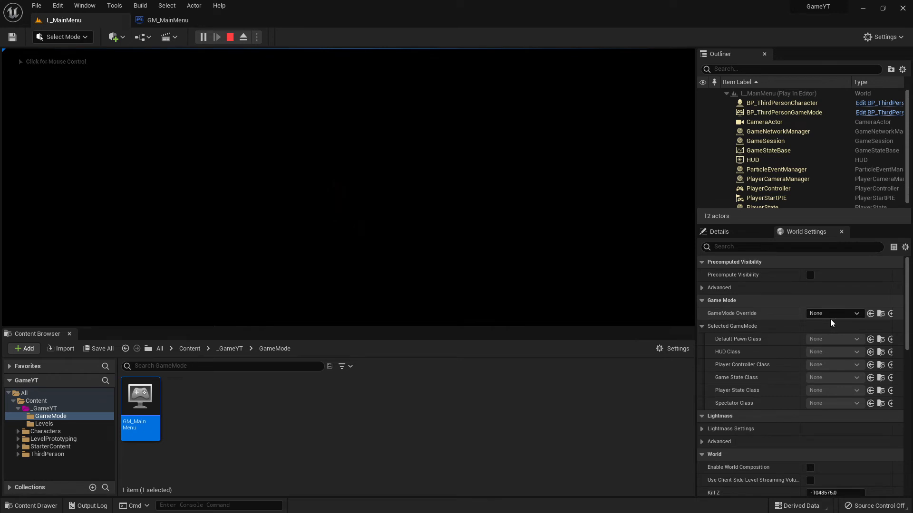
key(Escape)
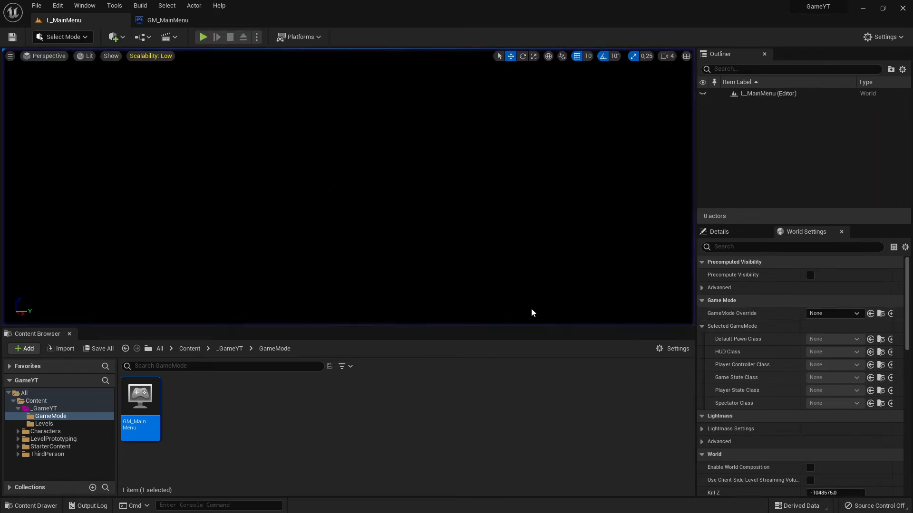
Step: Review the game mode classes available for the level's GameMode Override without choosing one
click(826, 316)
click(830, 316)
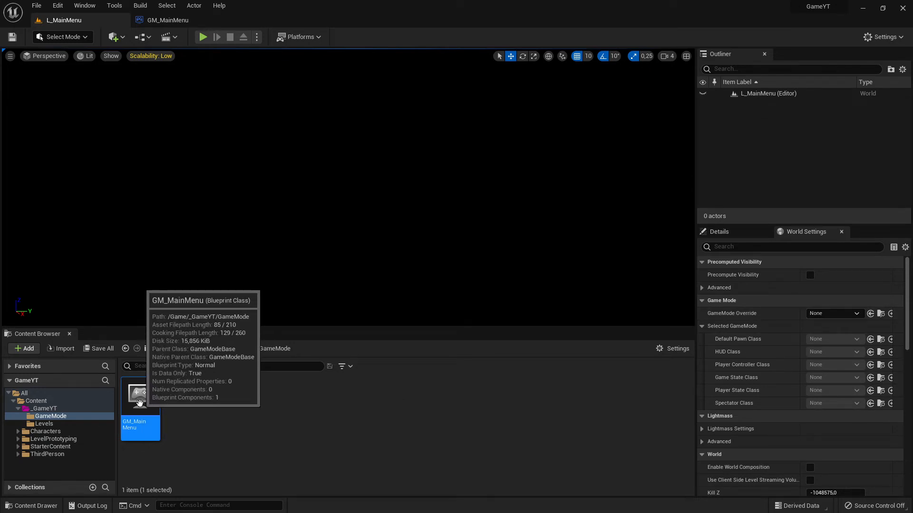
click(266, 432)
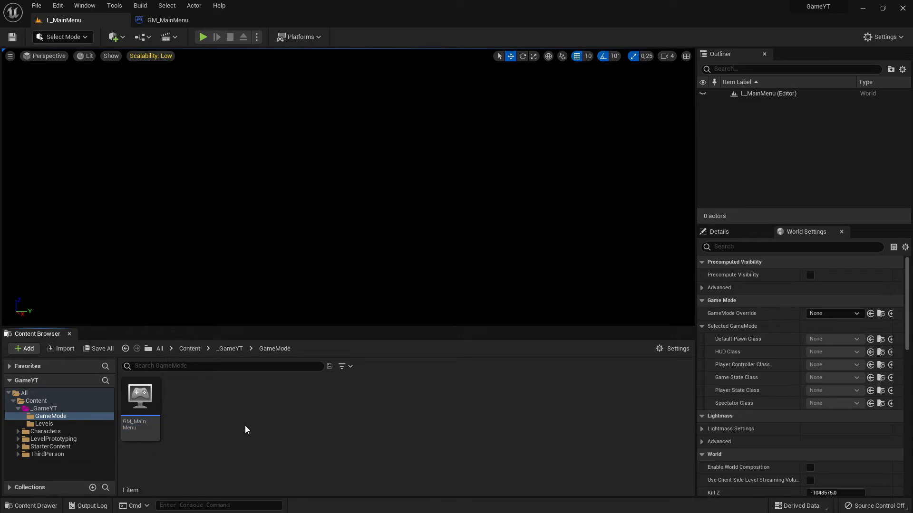
click(846, 315)
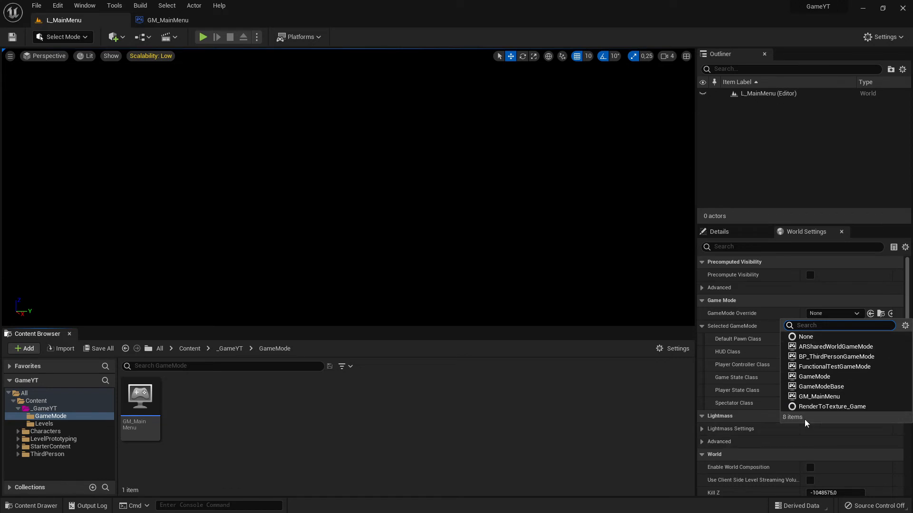
click(492, 449)
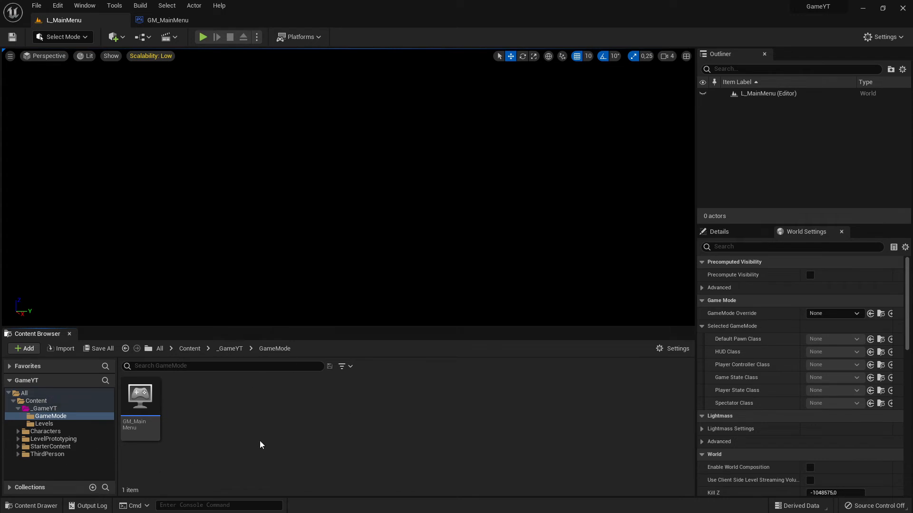
Step: Assign the GM_MainMenu asset as the GameMode Override in L_MainMenu's world settings, widen the settings area, and save the level
click(141, 403)
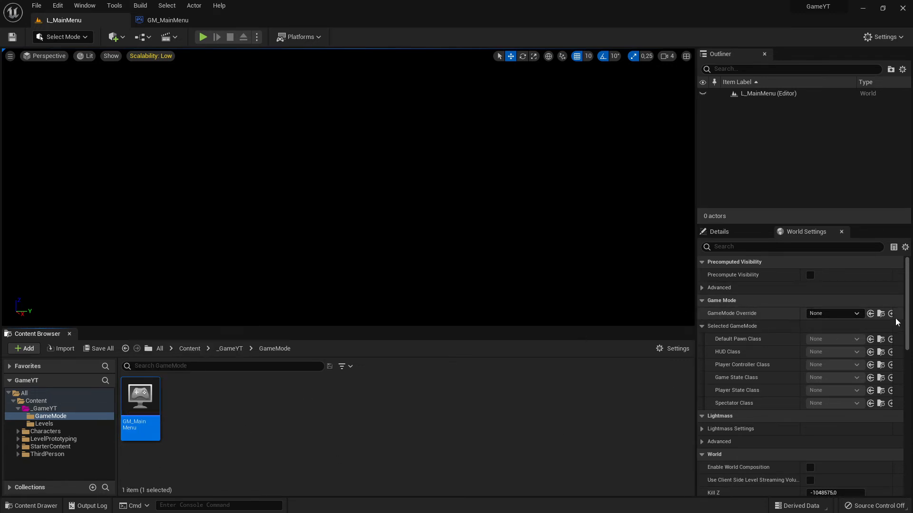
click(870, 313)
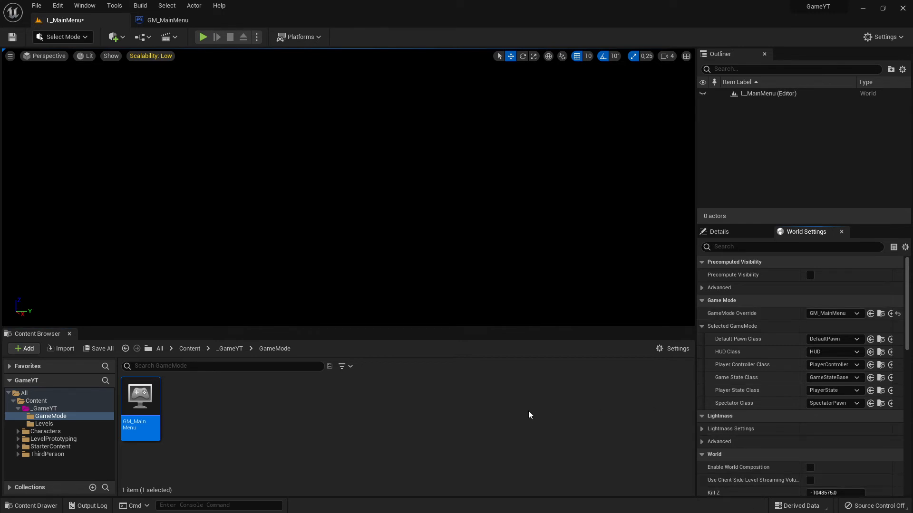
drag(695, 266, 670, 259)
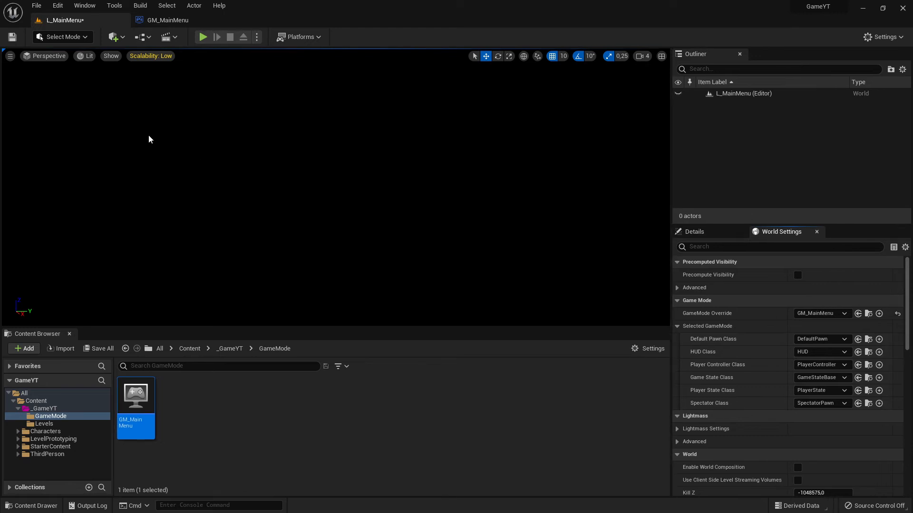
click(12, 36)
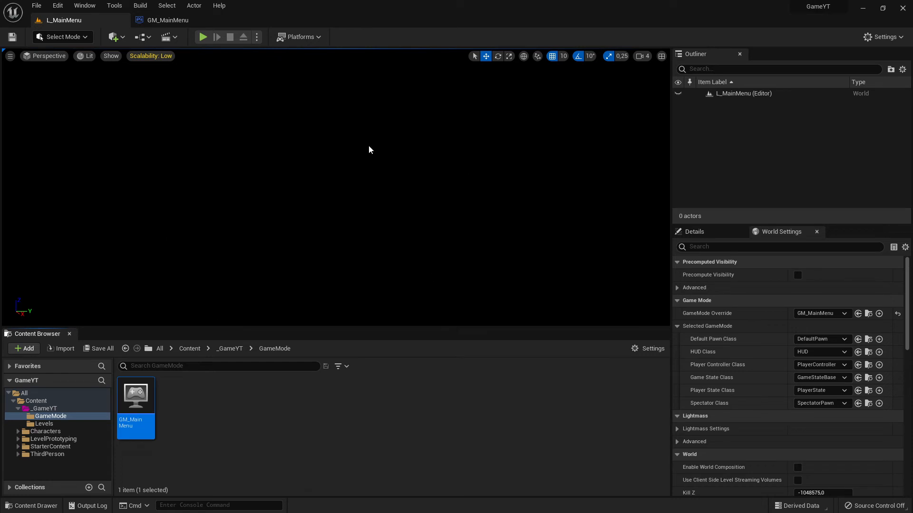
Step: Set the Default Pawn Class of the selected GM_MainMenu game mode to None
click(831, 340)
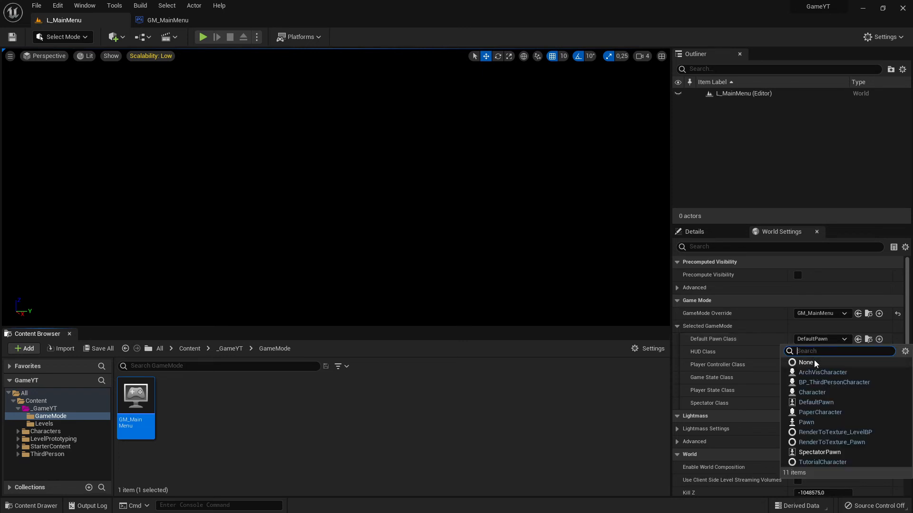
click(868, 366)
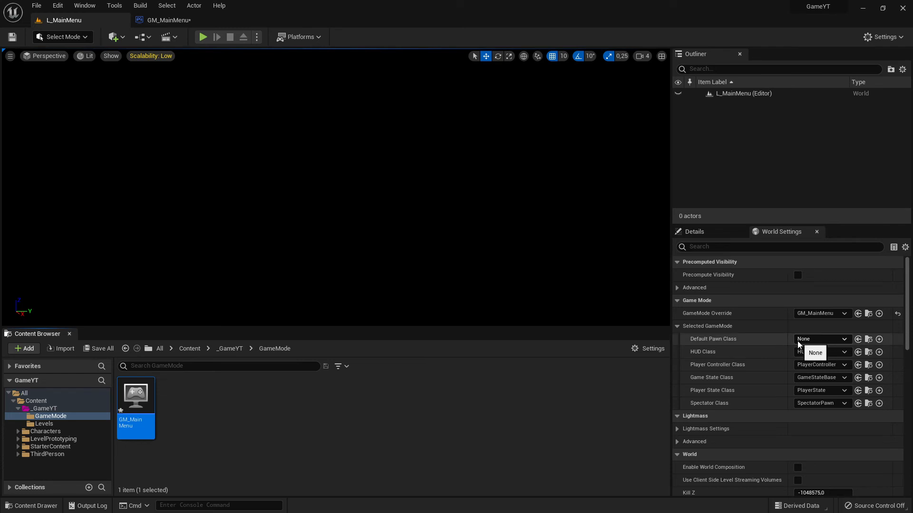
click(832, 345)
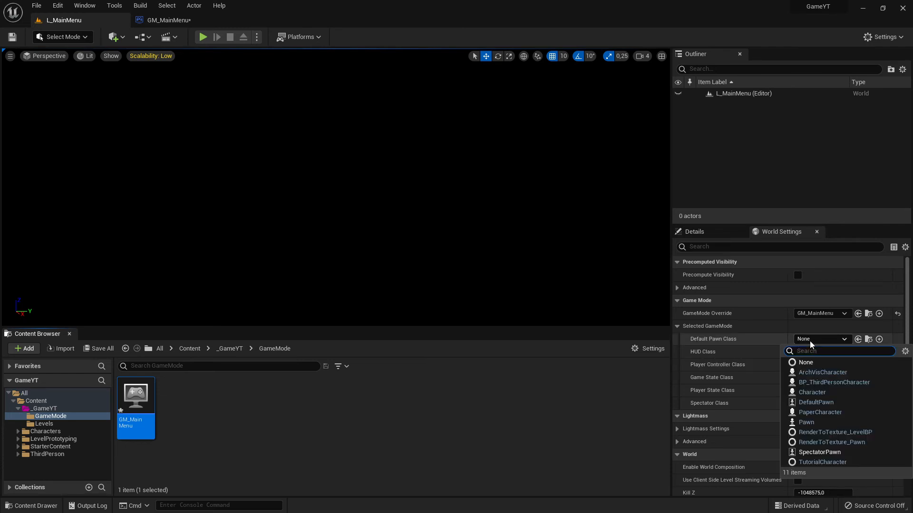
click(821, 360)
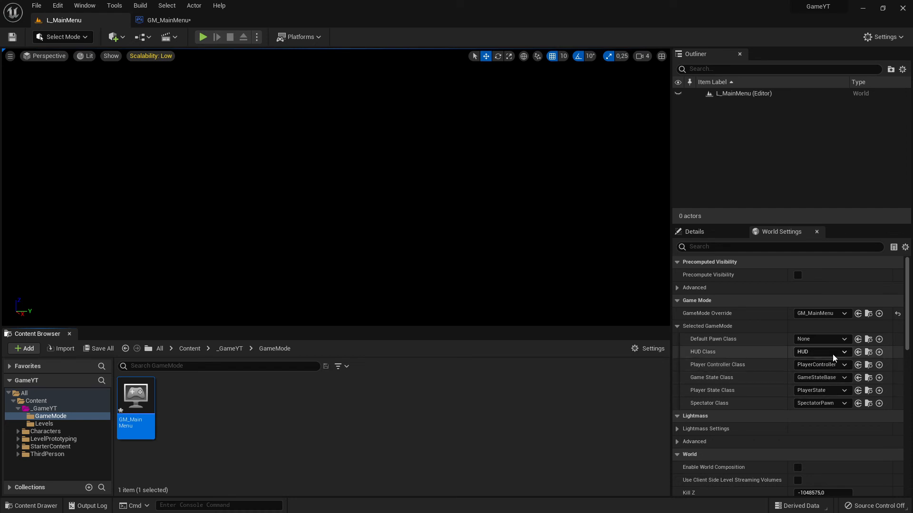
Step: Review the classes available for the game mode's HUD Class and Player Controller Class without choosing any
click(819, 352)
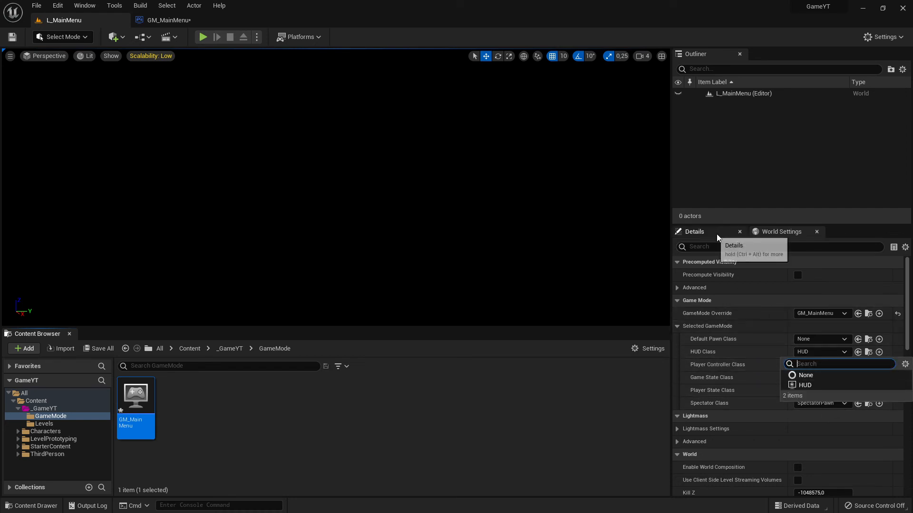
click(862, 267)
click(820, 364)
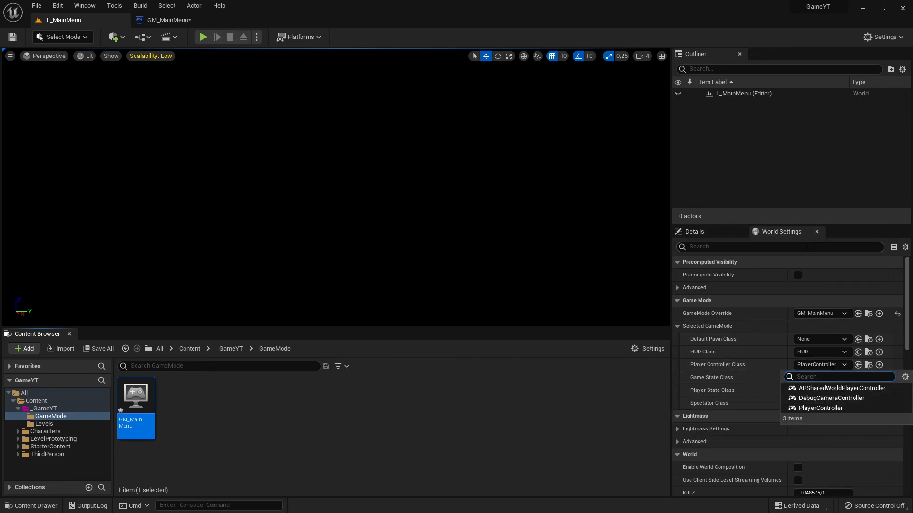
click(853, 234)
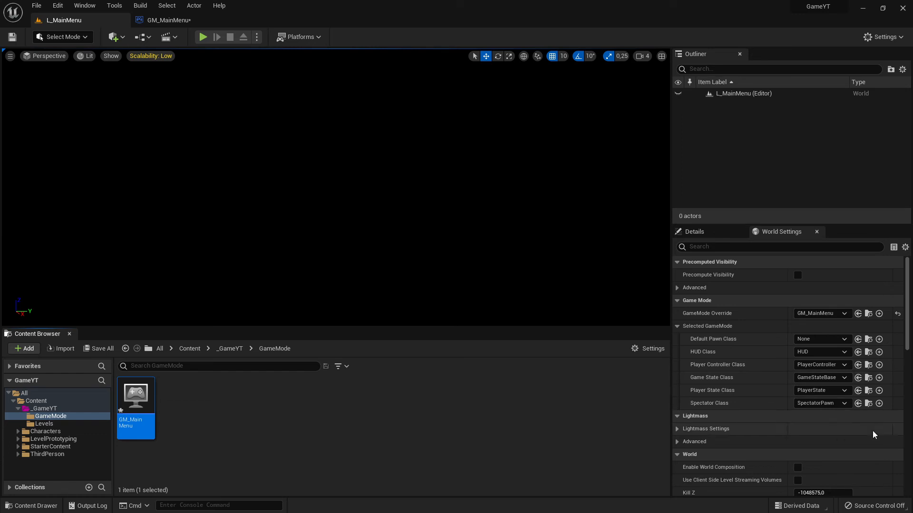
Step: Save the current level and all modified content, including the GM_MainMenu blueprint
click(12, 37)
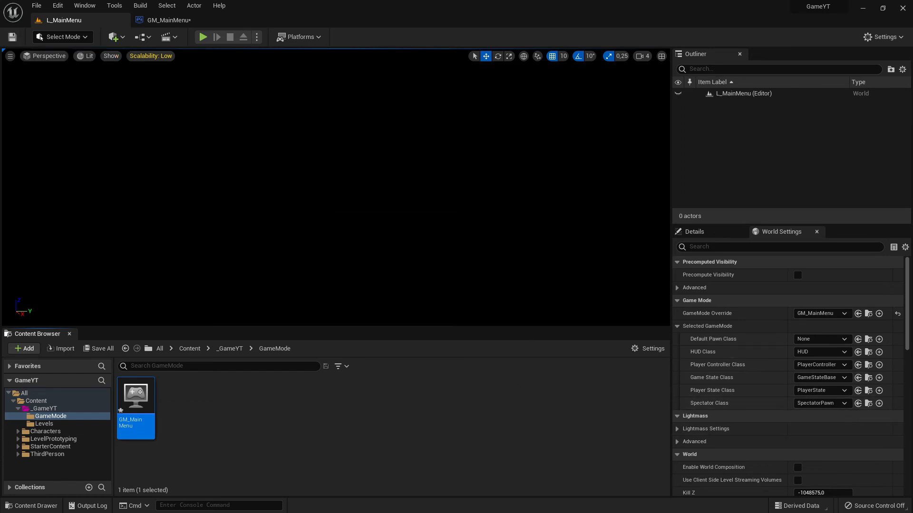
click(98, 349)
click(511, 369)
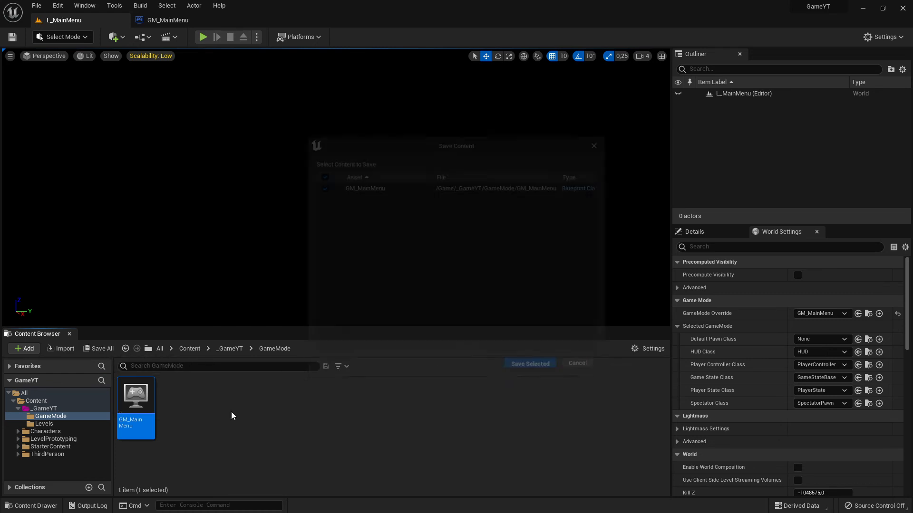